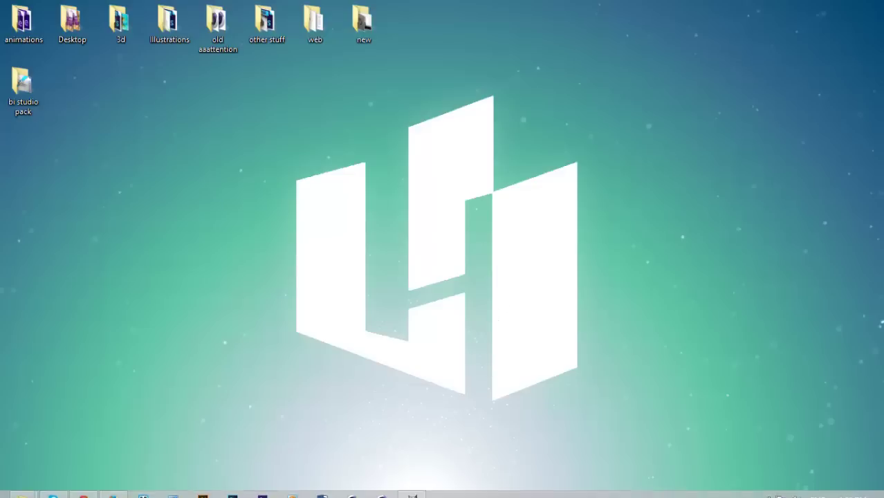
# Bring GIMP forward and reposition its empty image window, opening and closing the Windows menu
pyautogui.click(412, 488)
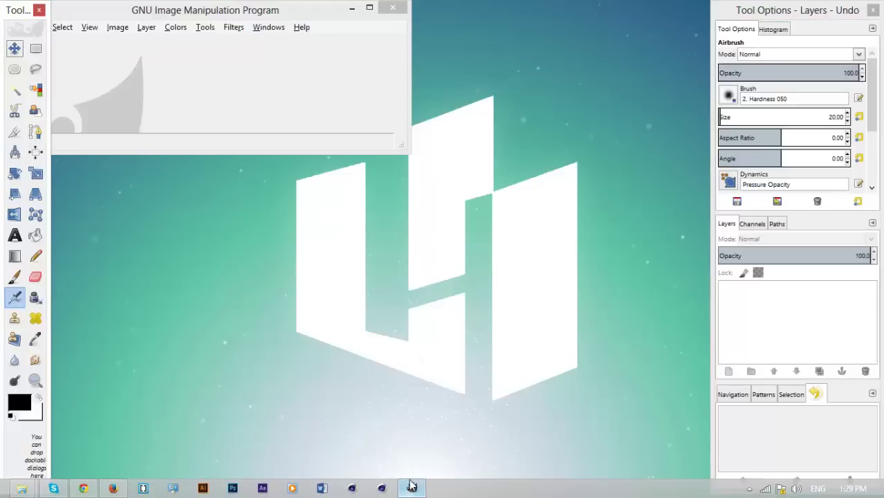
pyautogui.moveTo(276, 11); pyautogui.dragTo(366, 30)
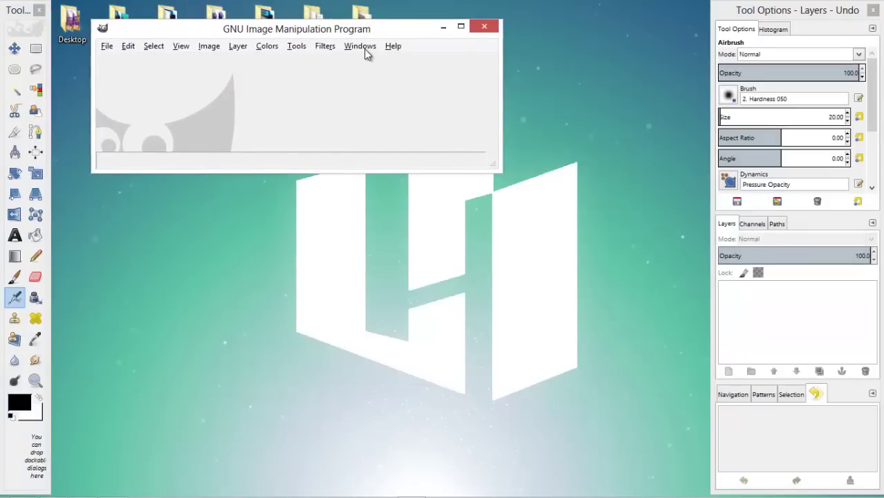
pyautogui.click(364, 46)
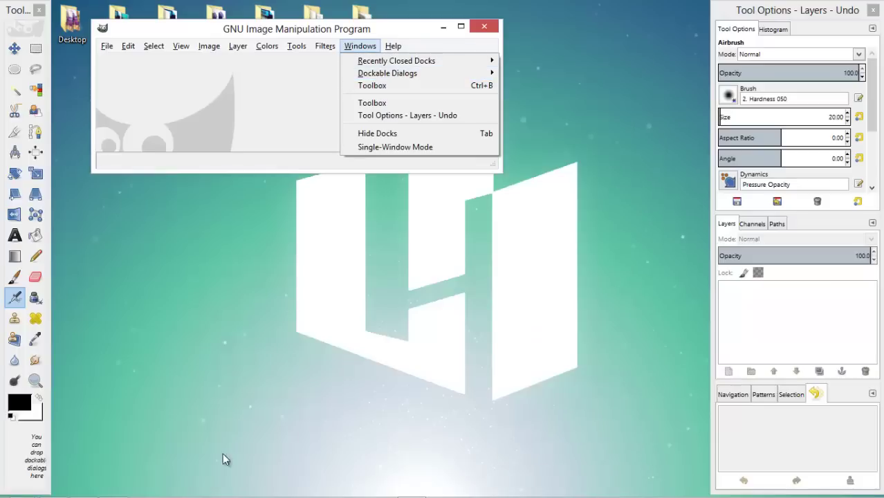
pyautogui.moveTo(111, 488)
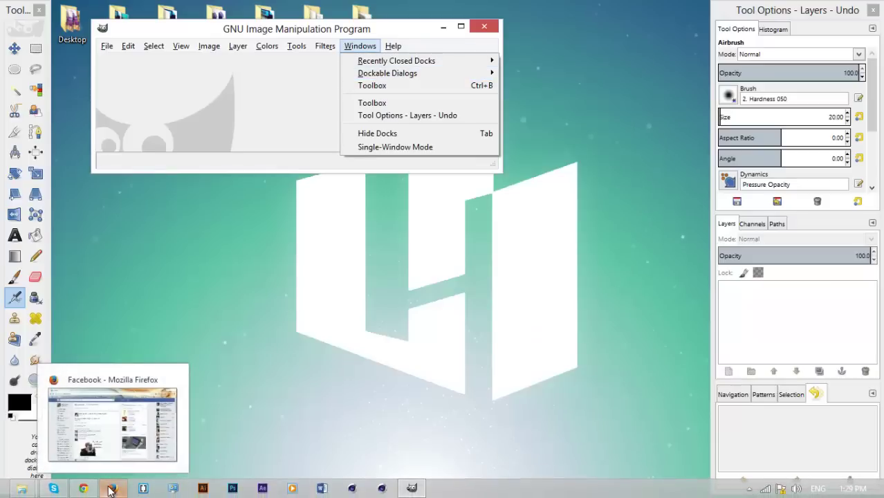
pyautogui.click(304, 112)
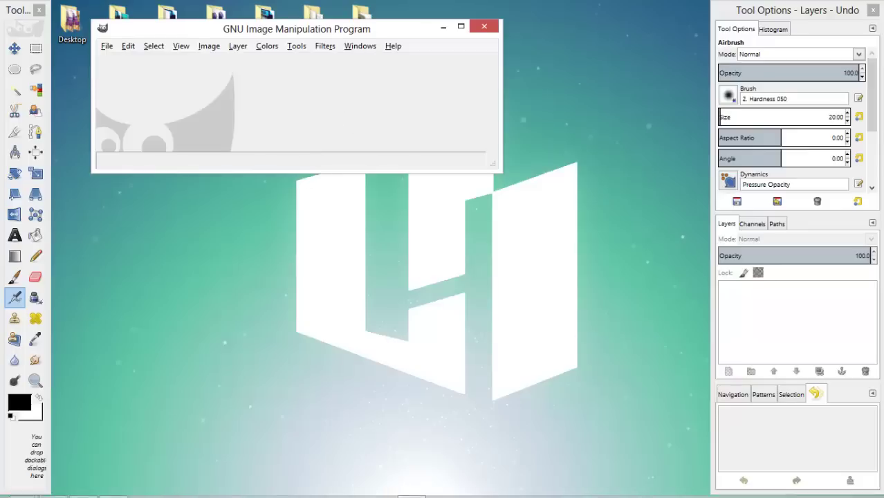
pyautogui.moveTo(104, 490)
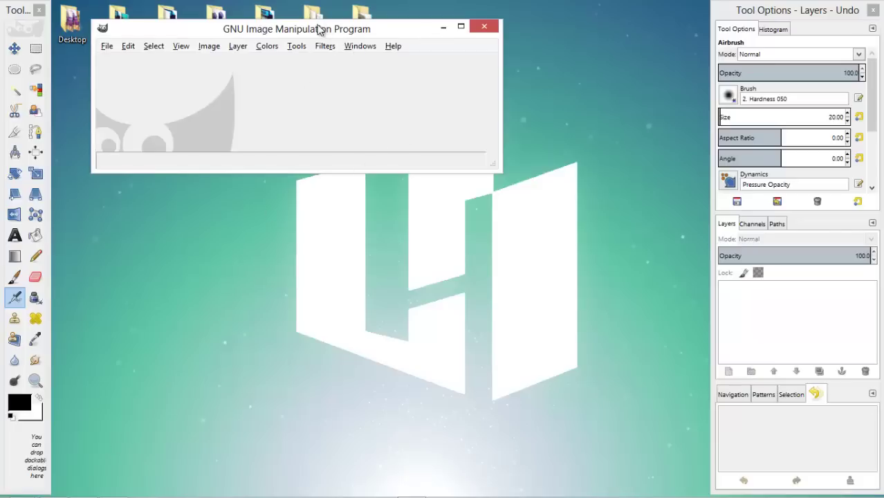
pyautogui.moveTo(325, 28); pyautogui.dragTo(287, 13)
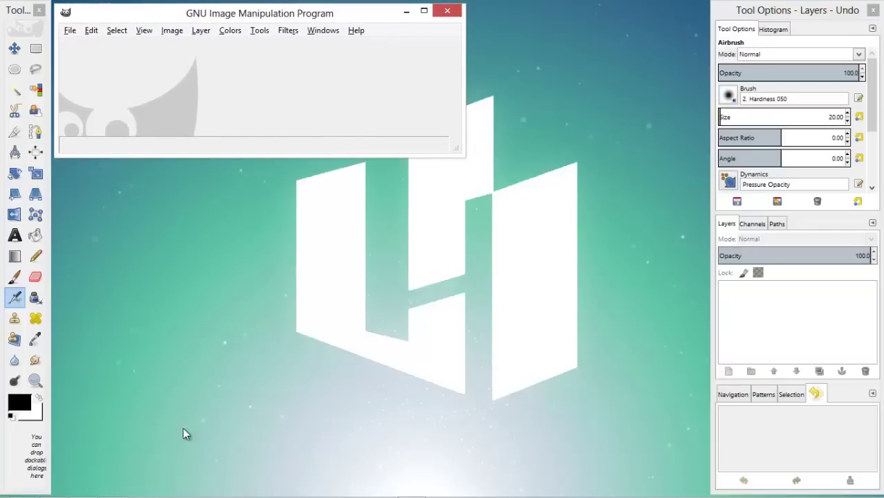
pyautogui.click(85, 490)
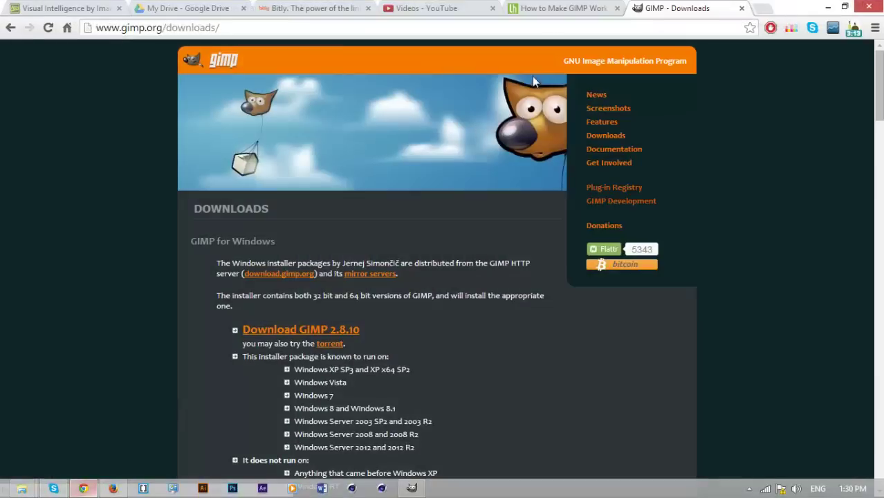
pyautogui.scroll(-2, 835, 95)
pyautogui.scroll(2, 834, 95)
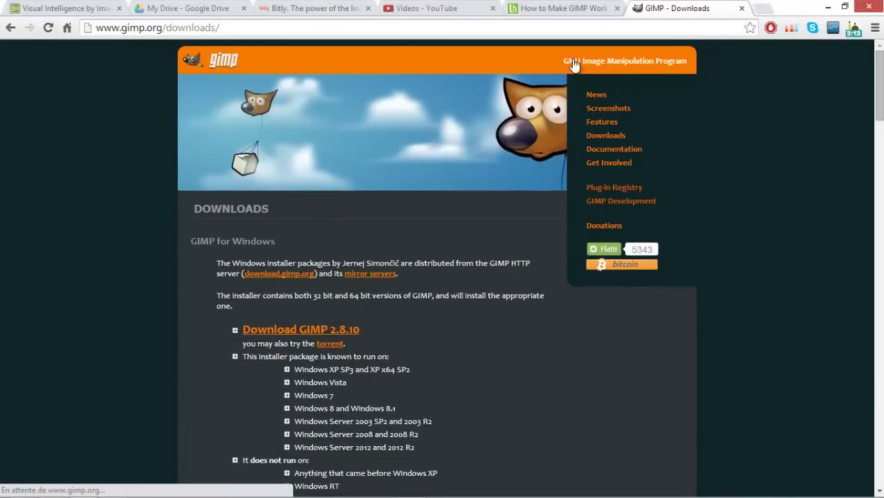
pyautogui.scroll(-2, 878, 95)
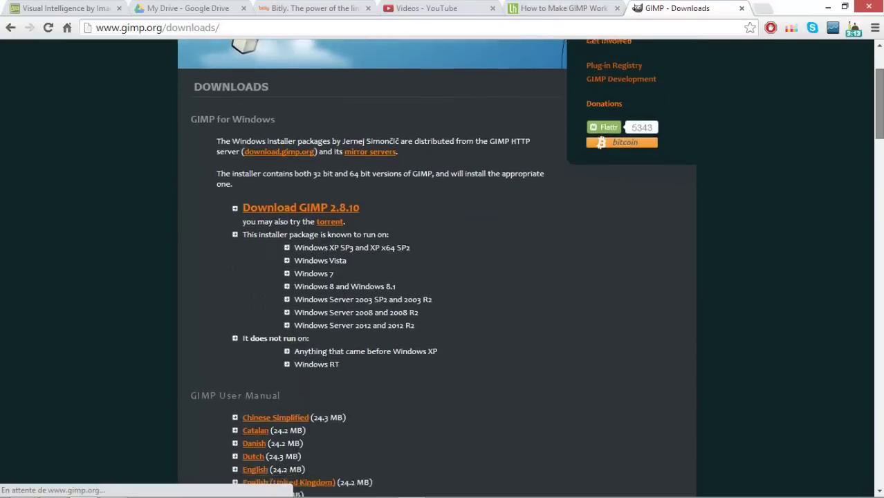
pyautogui.scroll(-3, 877, 95)
pyautogui.scroll(5, 877, 94)
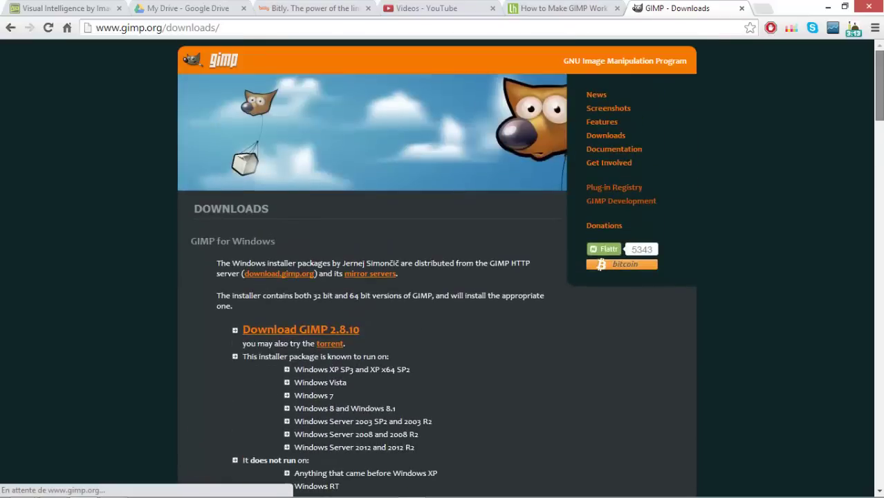
pyautogui.scroll(-5, 877, 94)
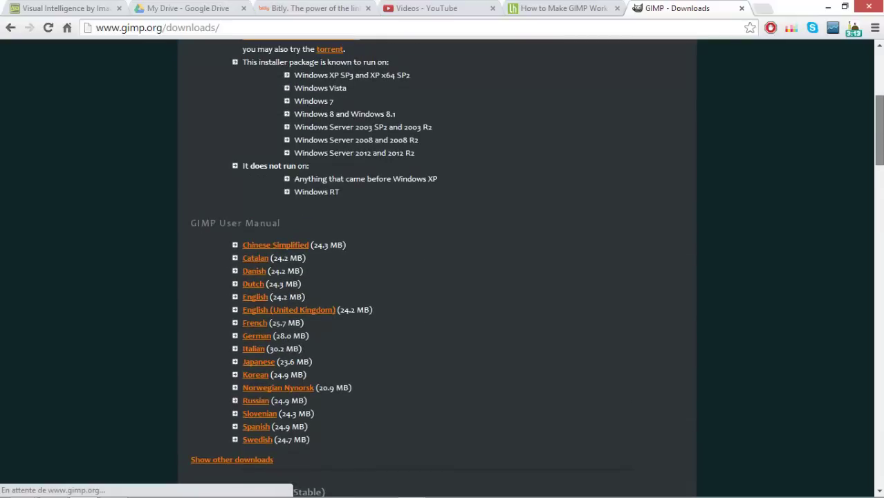
pyautogui.scroll(-9, 443, 265)
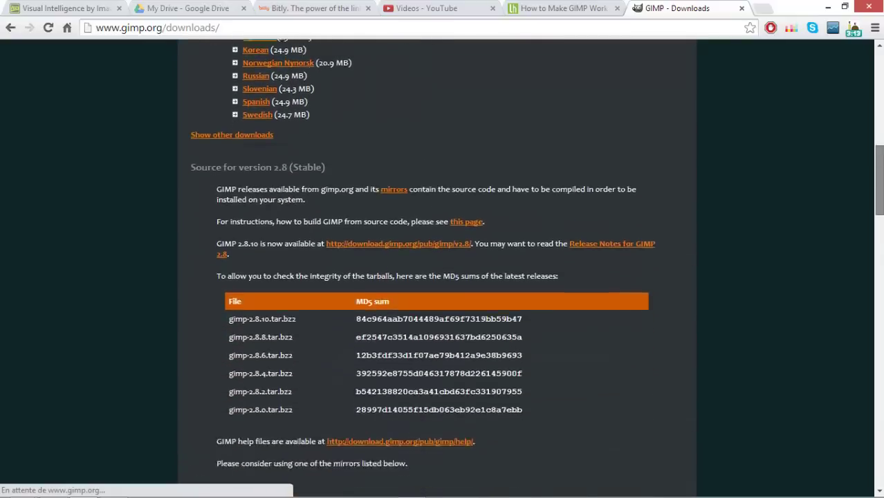
pyautogui.scroll(12, 443, 265)
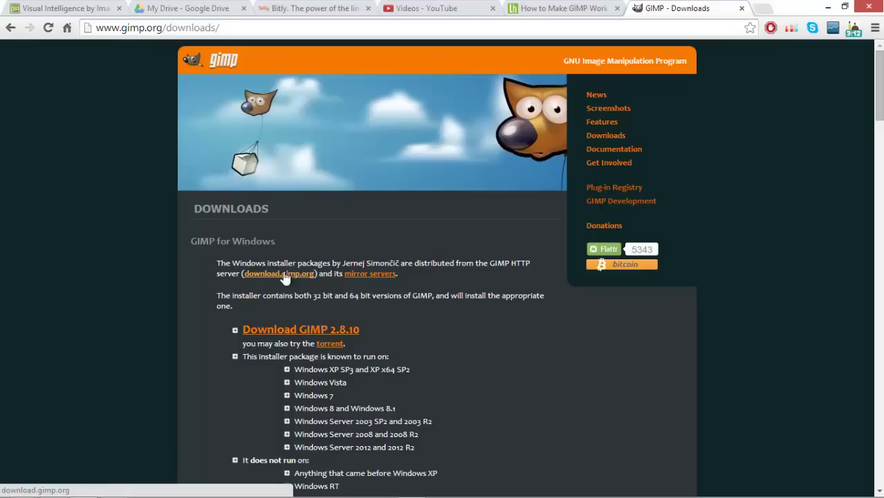
pyautogui.click(827, 7)
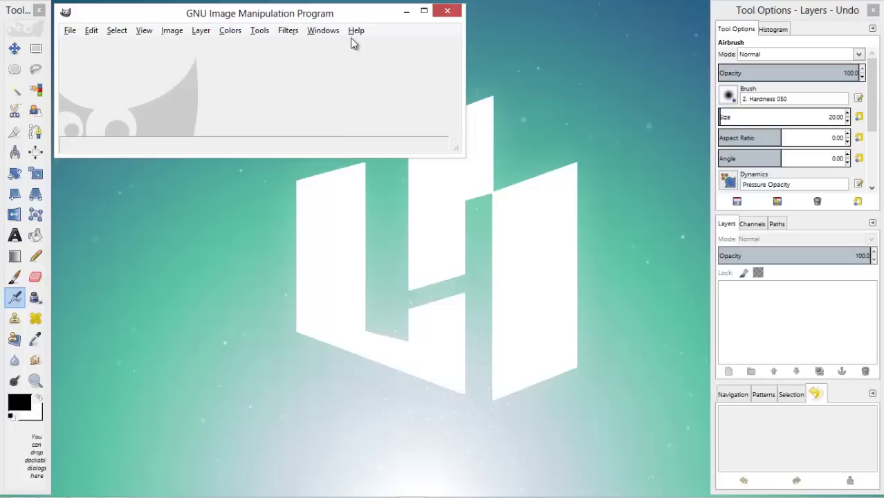
# Reposition the main GIMP window and nudge the tool options dock left
pyautogui.click(326, 31)
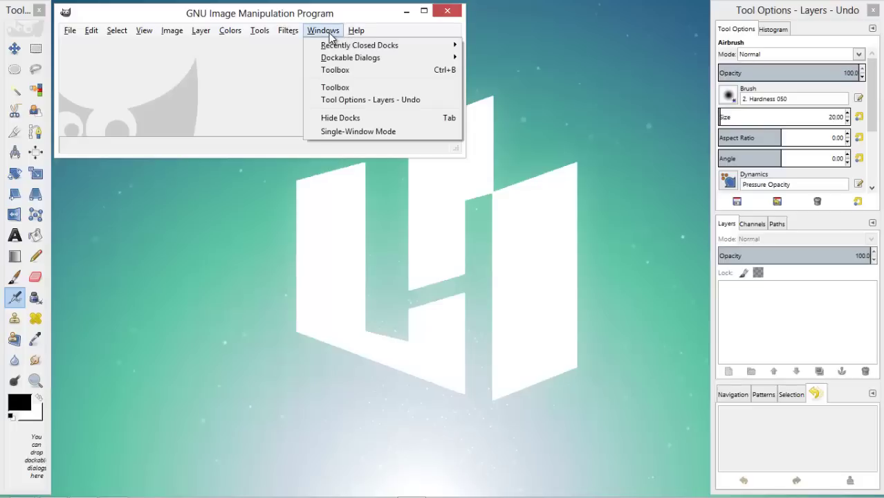
pyautogui.click(250, 66)
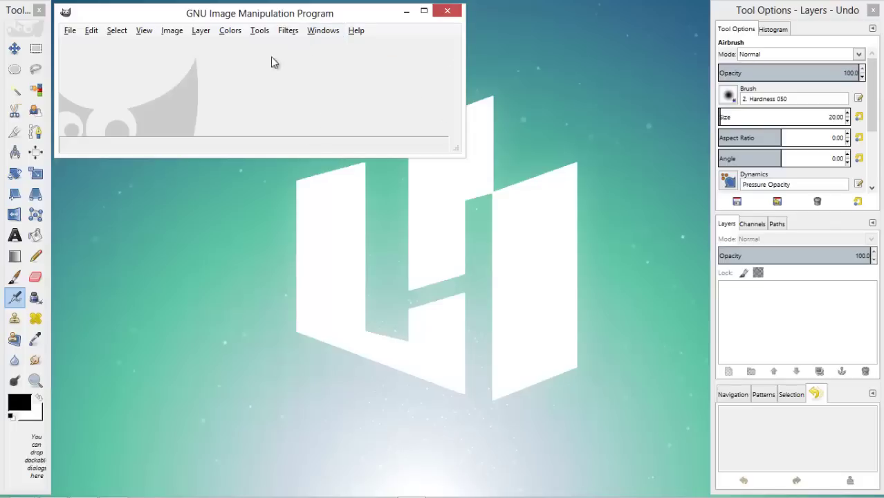
pyautogui.moveTo(285, 21); pyautogui.dragTo(404, 96)
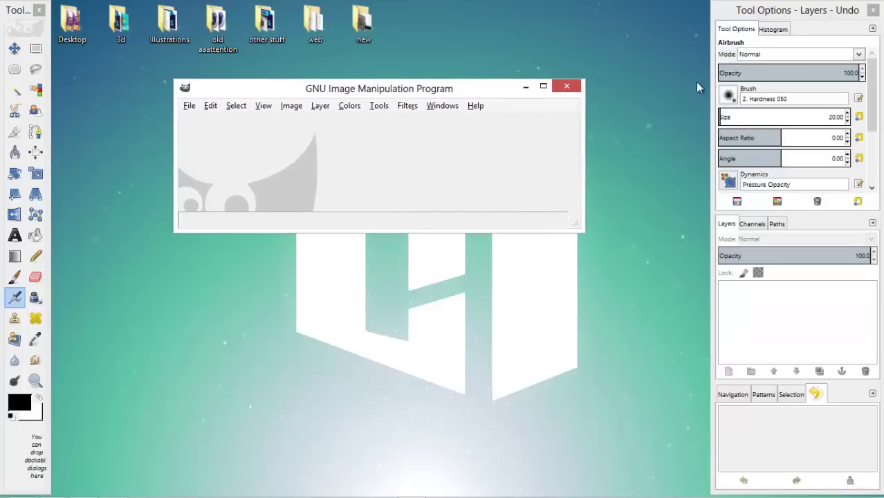
pyautogui.moveTo(780, 14)
pyautogui.mouseDown()
pyautogui.moveTo(725, 34)
pyautogui.moveTo(784, 13)
pyautogui.moveTo(832, 14)
pyautogui.moveTo(778, 17)
pyautogui.mouseUp()
pyautogui.moveTo(453, 87); pyautogui.dragTo(349, 71)
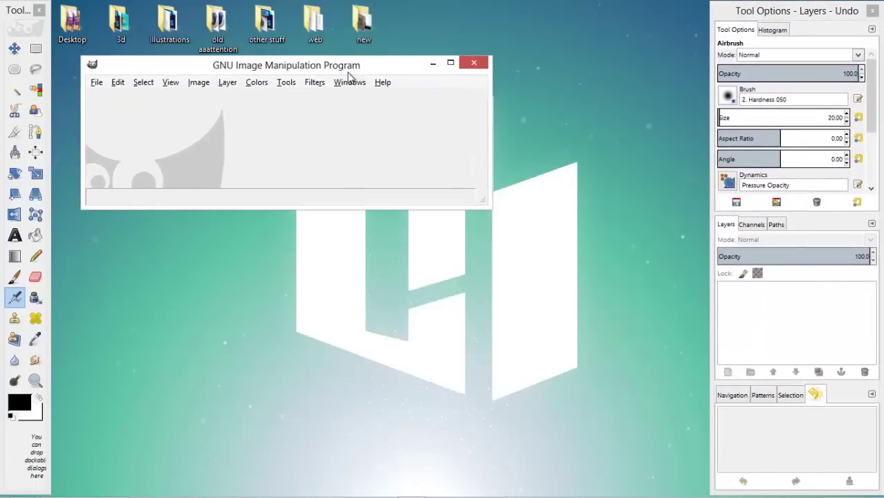
# Switch GIMP to Single-Window Mode and maximize the window to fill the screen
pyautogui.click(351, 83)
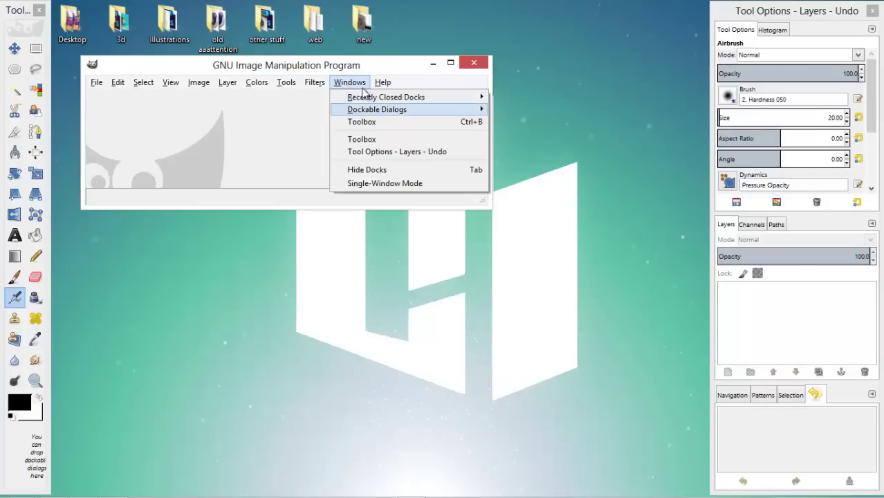
pyautogui.click(385, 184)
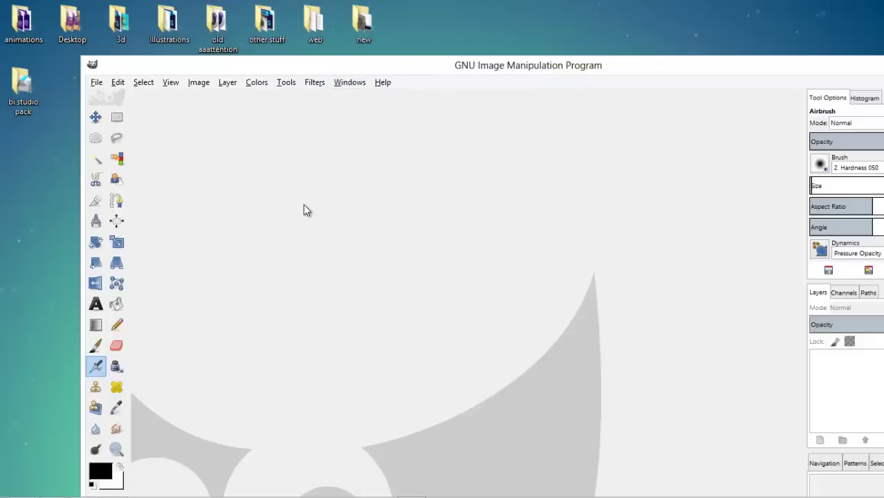
pyautogui.doubleClick(415, 72)
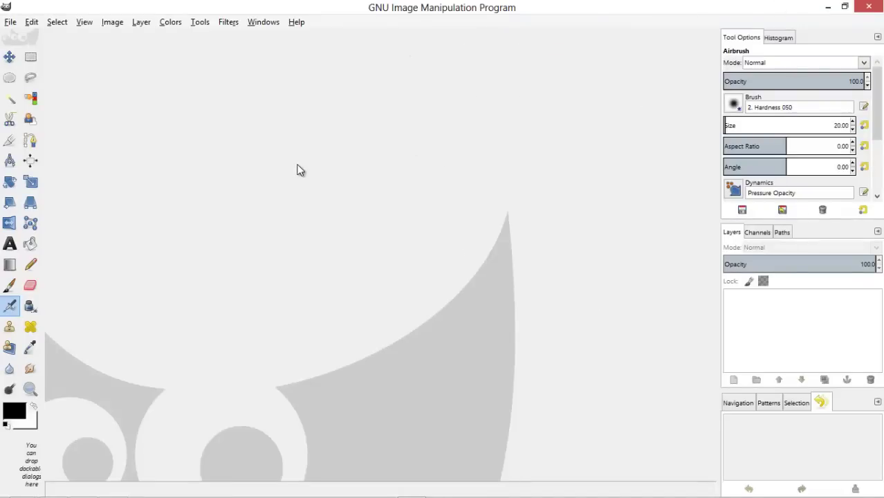
pyautogui.moveTo(250, 494)
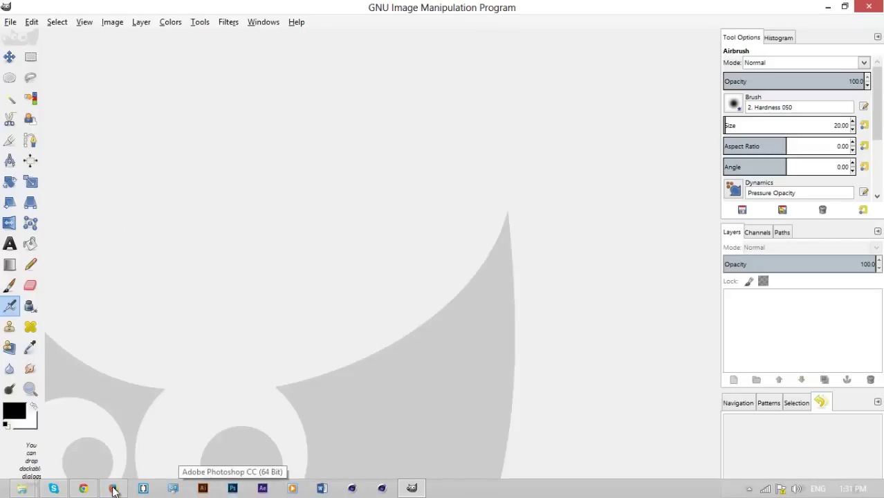
# Bring Chrome forward and show the Lifehacker article on making GIMP like Photoshop
pyautogui.click(84, 489)
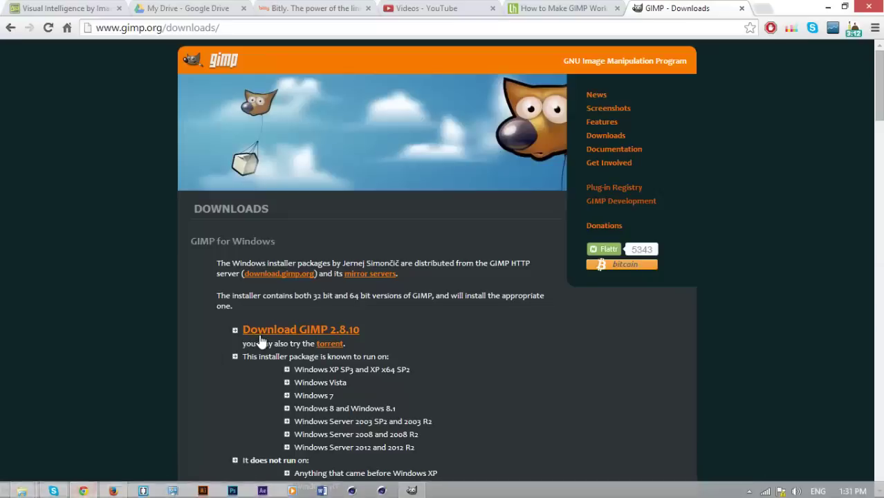
pyautogui.click(550, 8)
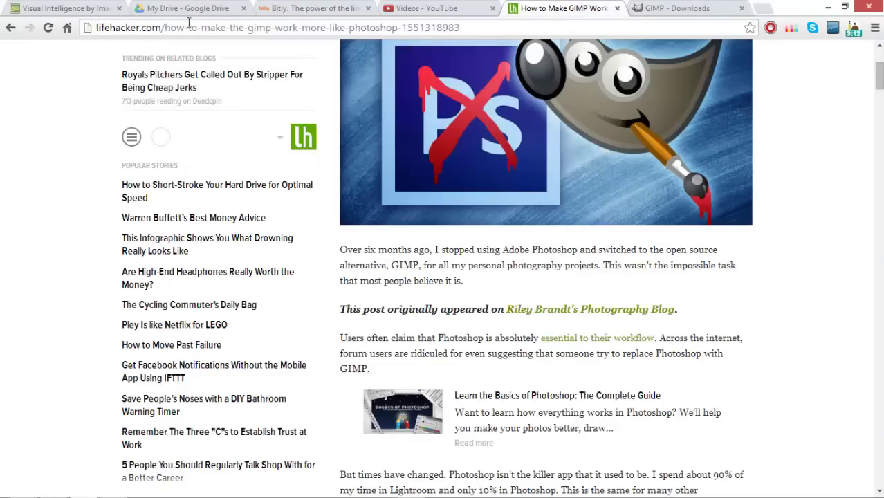
pyautogui.moveTo(879, 76); pyautogui.dragTo(879, 66)
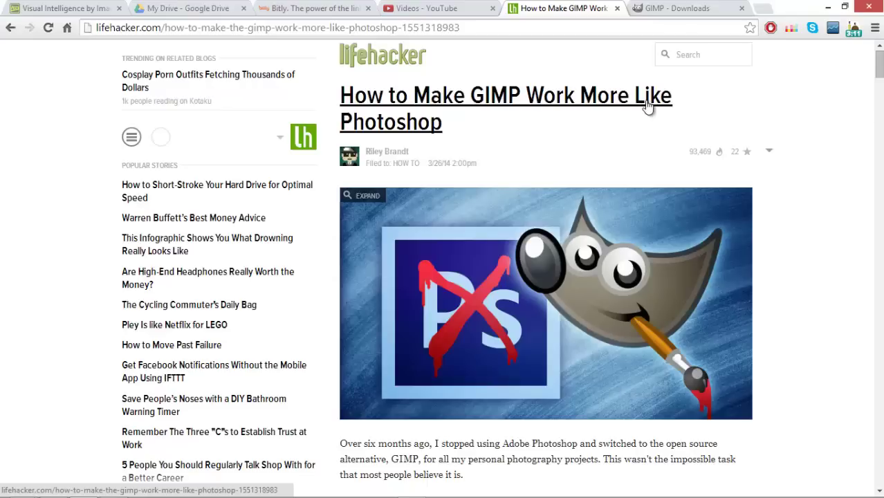
pyautogui.moveTo(613, 72); pyautogui.dragTo(666, 134)
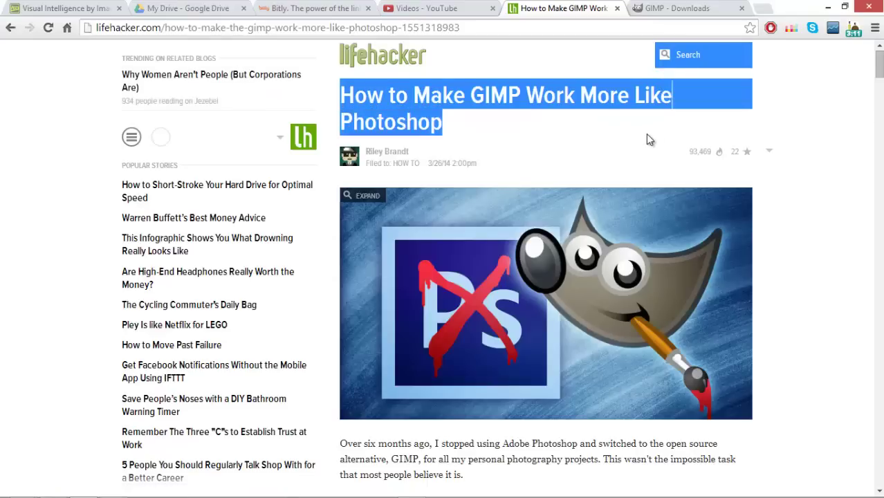
pyautogui.click(619, 138)
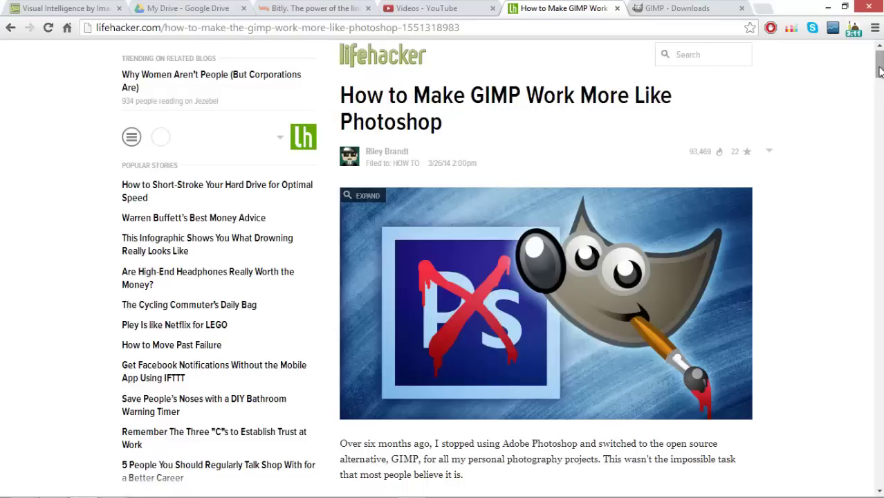
# Scroll down through the article to its keyboard-shortcuts section
pyautogui.scroll(-2, 879, 70)
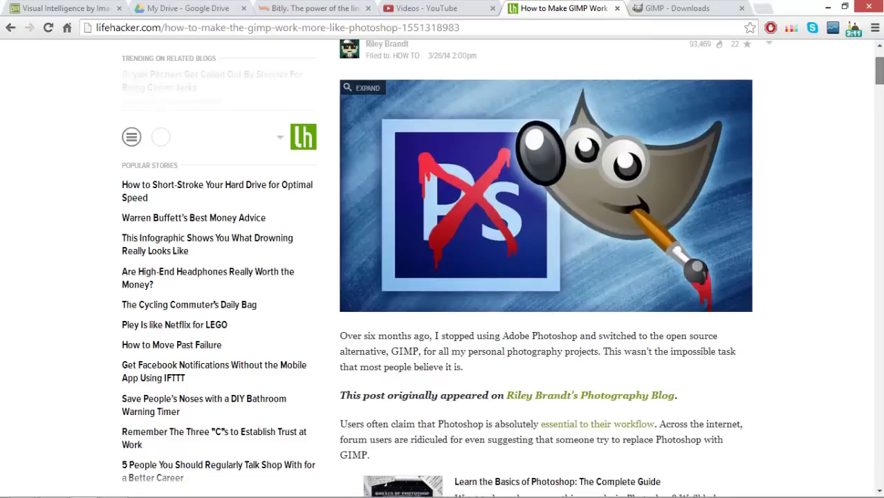
pyautogui.scroll(-2, 878, 76)
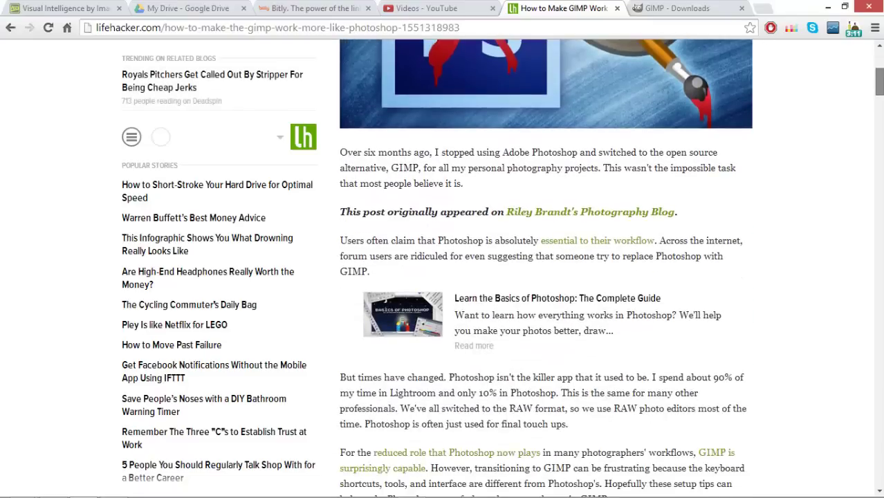
pyautogui.scroll(-4, 879, 83)
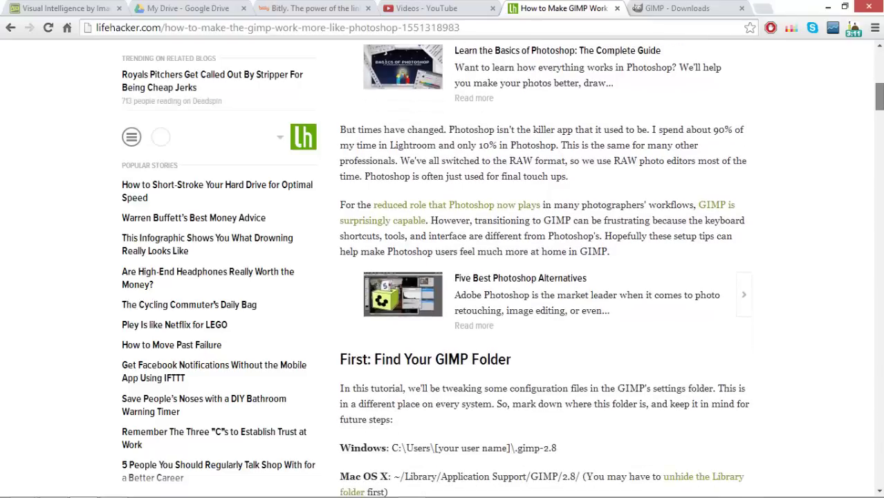
pyautogui.scroll(-3, 545, 263)
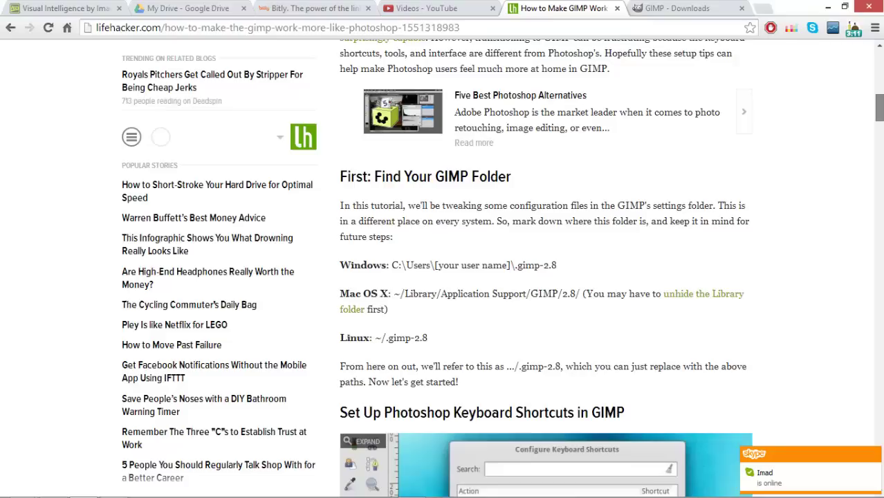
pyautogui.scroll(-1, 881, 115)
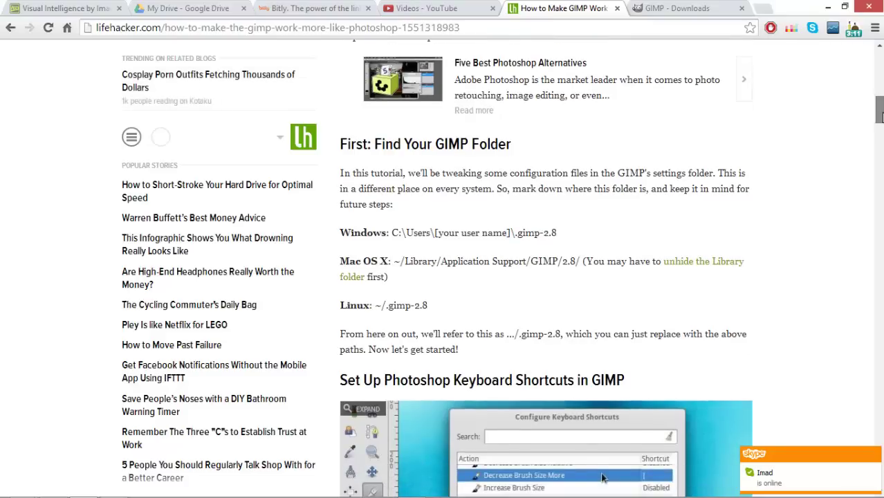
pyautogui.scroll(-1, 881, 116)
pyautogui.scroll(-4, 881, 116)
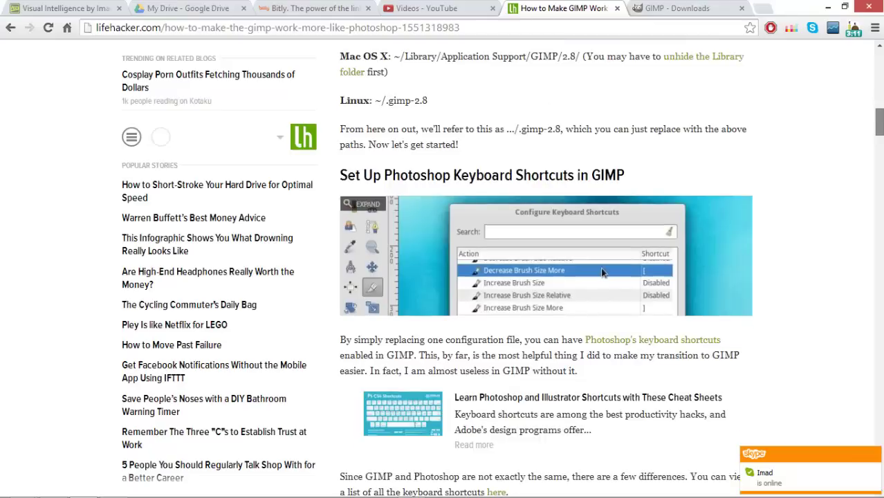
pyautogui.scroll(-5, 408, 109)
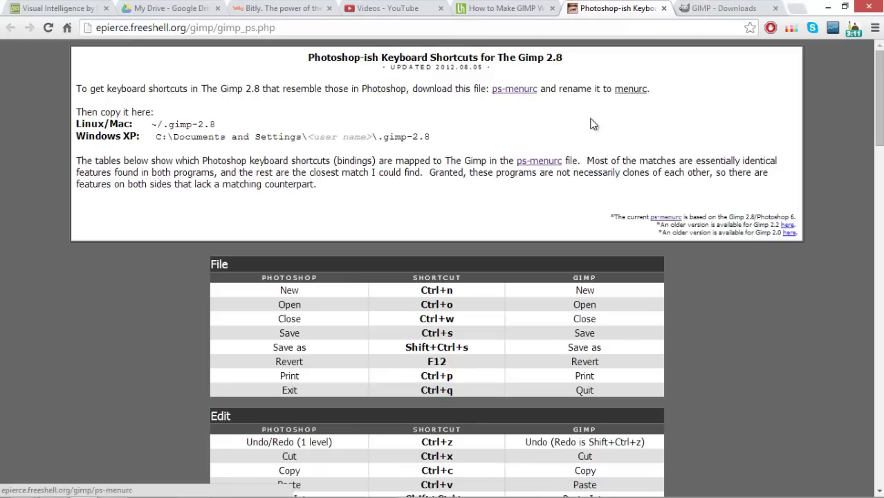
# Open the ps-menurc shortcuts file and save it, browsing to the home .gimp-2.8 folder
pyautogui.click(517, 90)
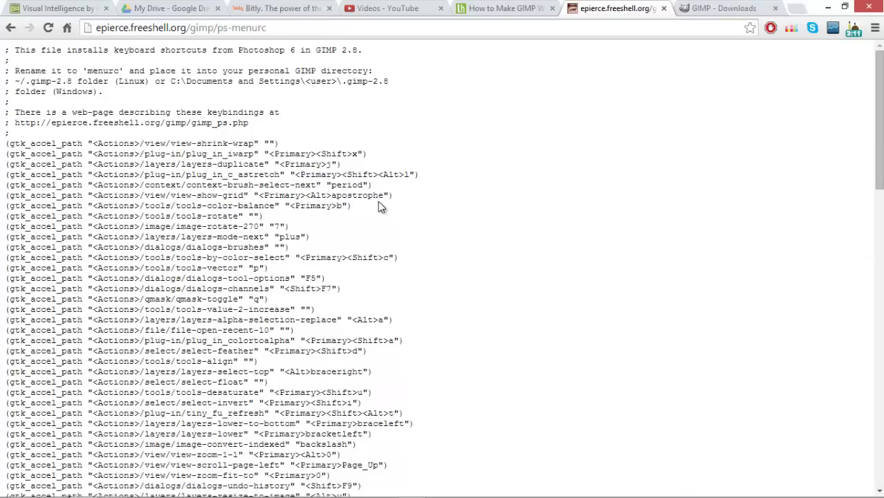
pyautogui.hotkey('ctrl', 's')
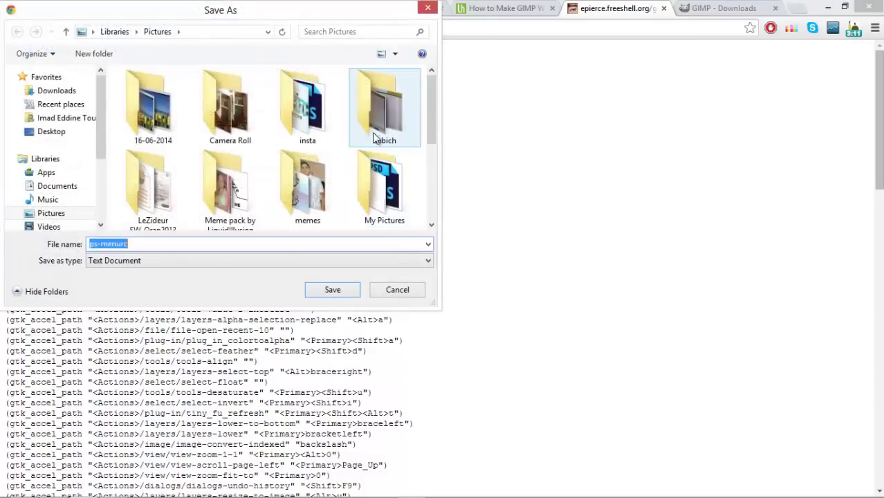
pyautogui.click(69, 184)
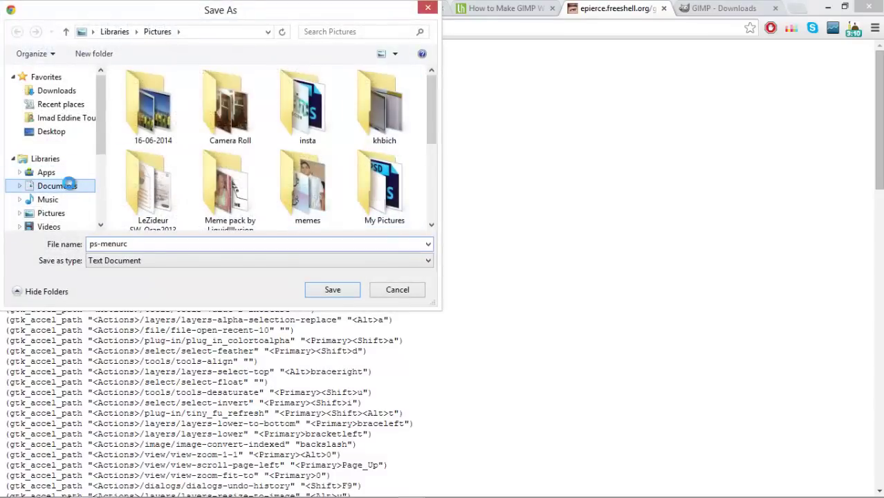
pyautogui.click(62, 119)
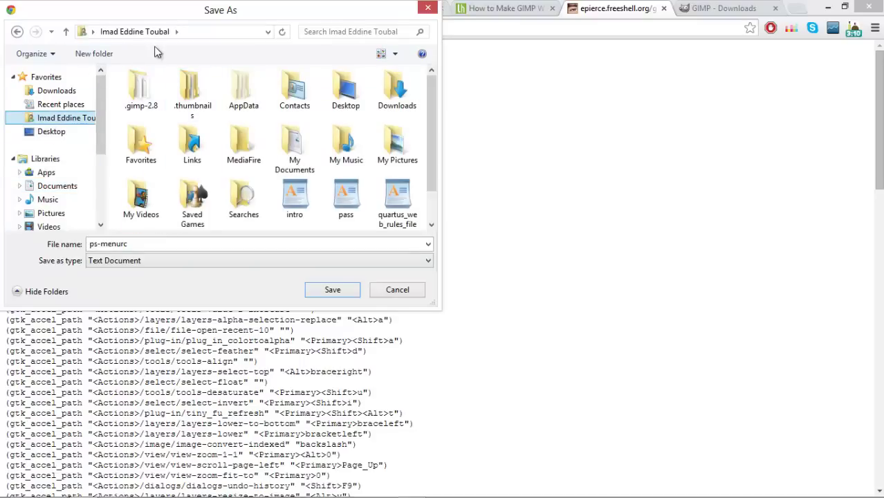
pyautogui.doubleClick(148, 95)
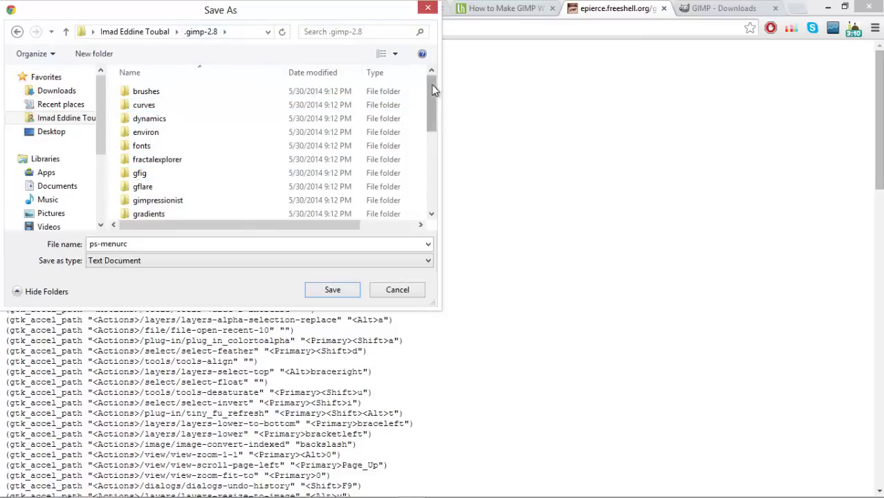
pyautogui.moveTo(431, 93); pyautogui.dragTo(441, 164)
pyautogui.scroll(-1, 297, 188)
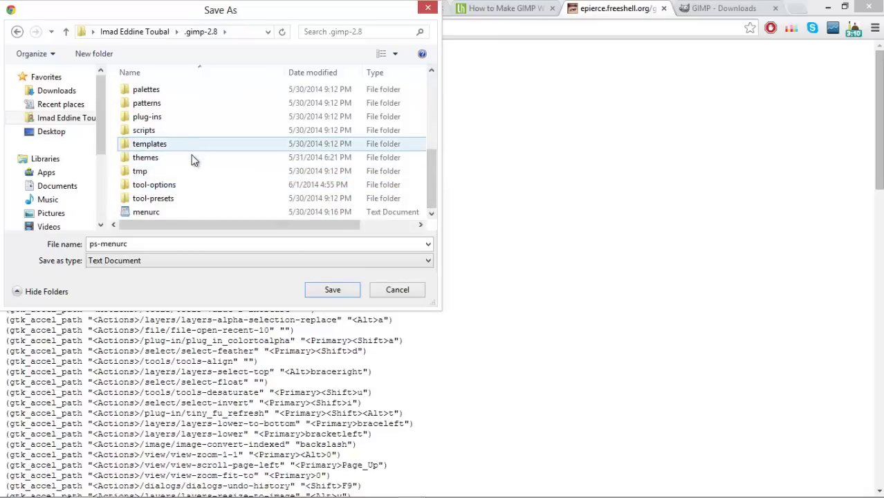
pyautogui.doubleClick(192, 158)
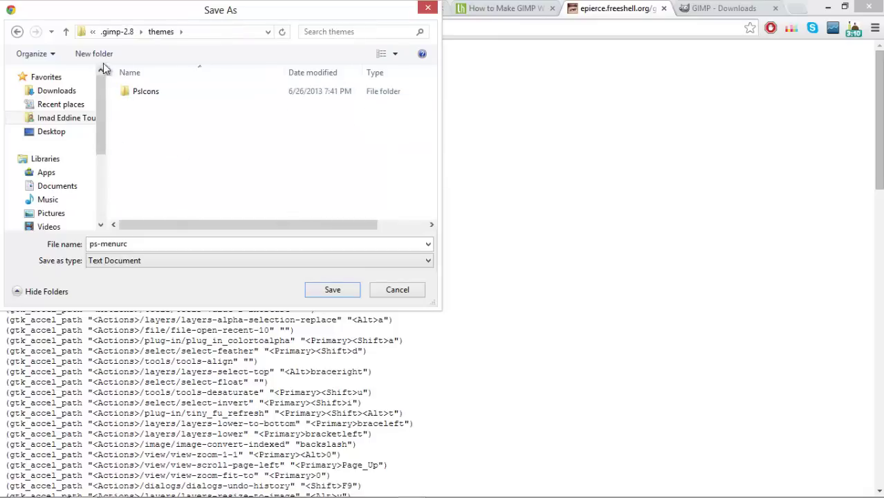
pyautogui.click(66, 31)
pyautogui.moveTo(435, 114); pyautogui.dragTo(441, 211)
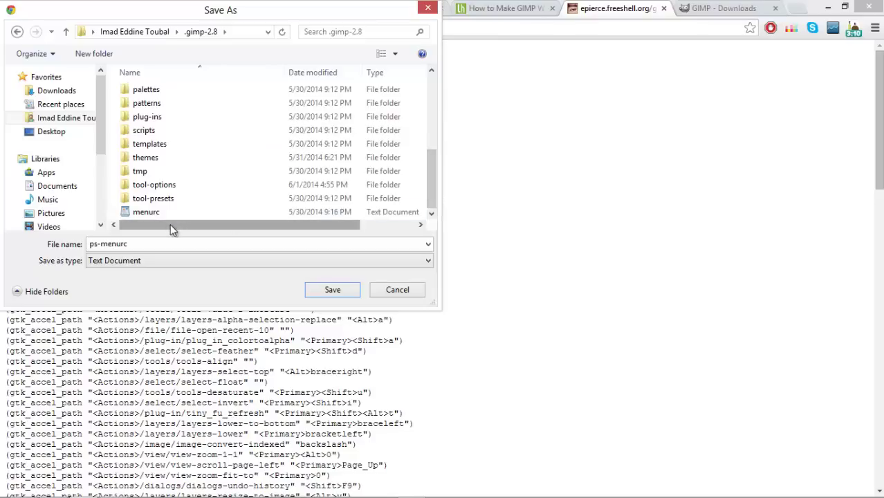
# Remove the ps- prefix so the file is saved as menurc
pyautogui.click(105, 245)
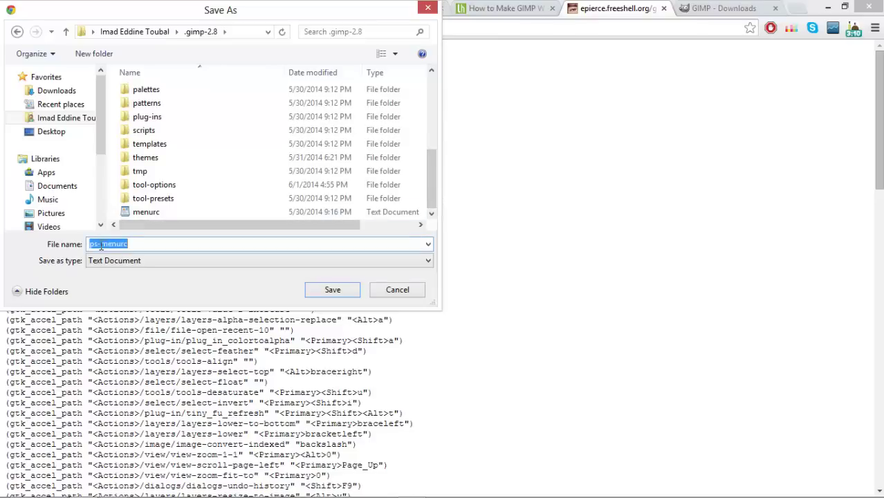
pyautogui.click(101, 244)
pyautogui.press('BackSpace')
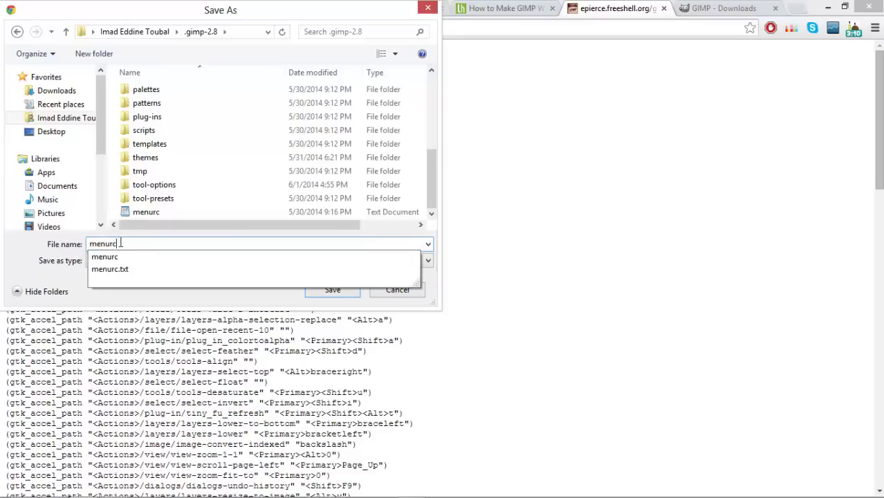
pyautogui.click(317, 296)
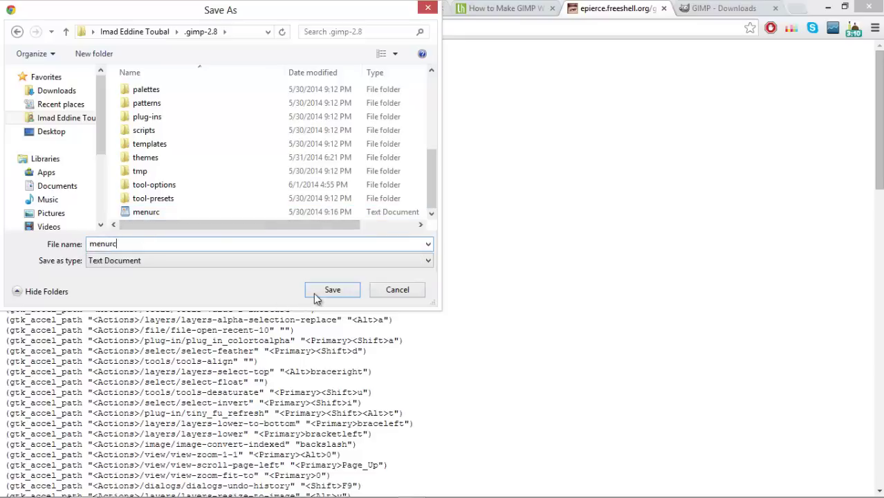
pyautogui.click(317, 297)
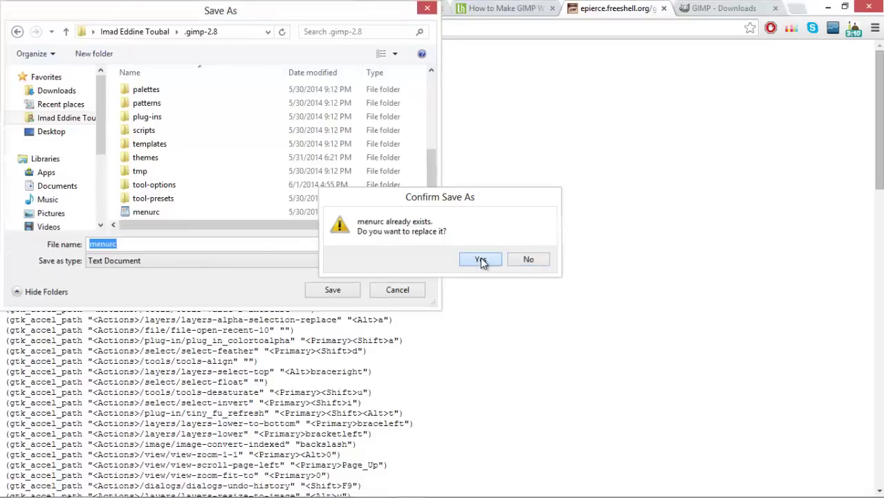
# Confirm replacing the existing menurc file and bring GIMP back to the front
pyautogui.click(480, 259)
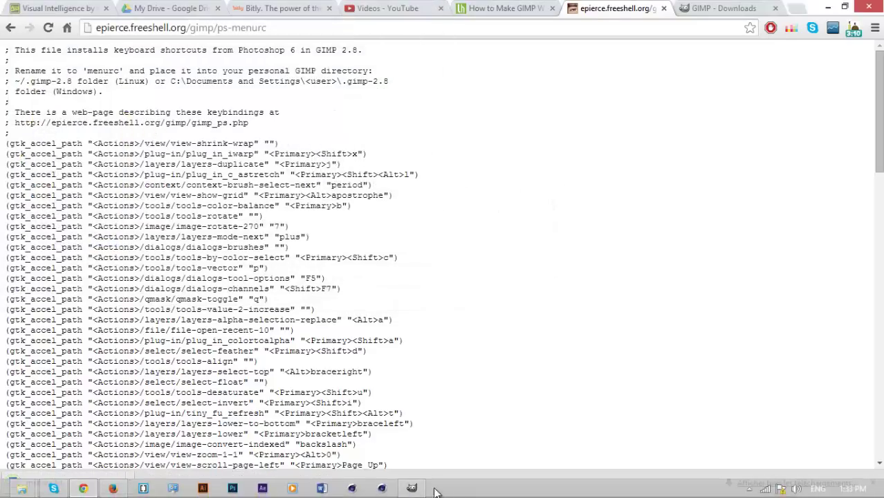
pyautogui.click(413, 489)
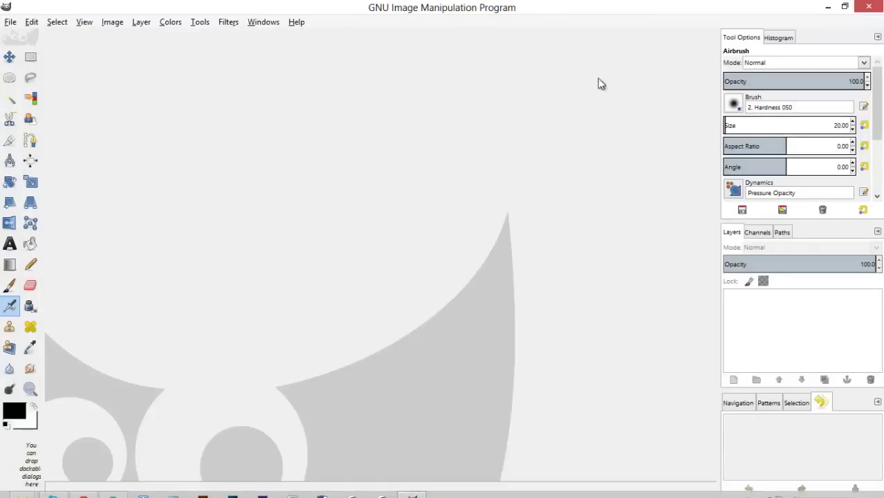
pyautogui.moveTo(384, 29); pyautogui.dragTo(385, 50)
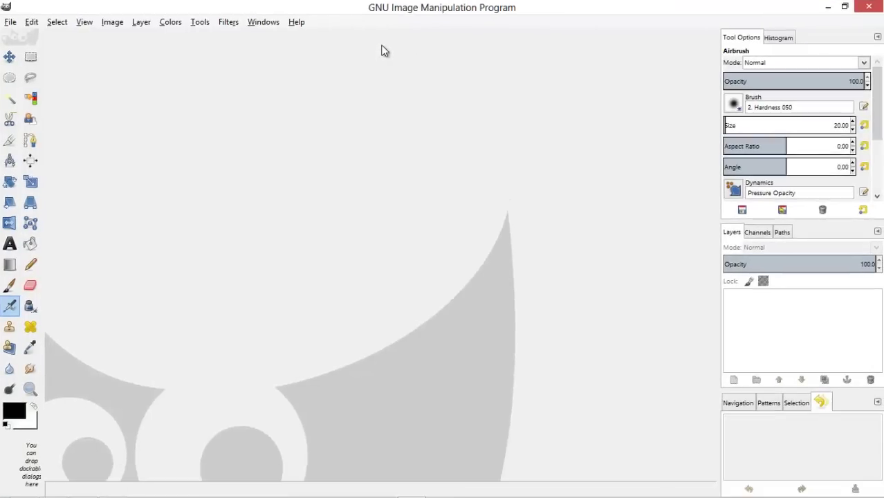
pyautogui.moveTo(492, 8); pyautogui.dragTo(463, 67)
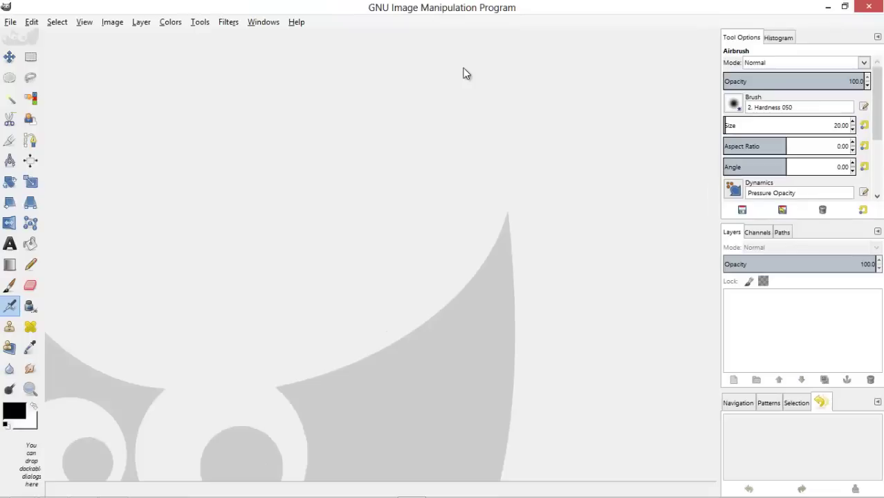
# Browse the Windows menu without choosing anything, then reopen it
pyautogui.click(253, 22)
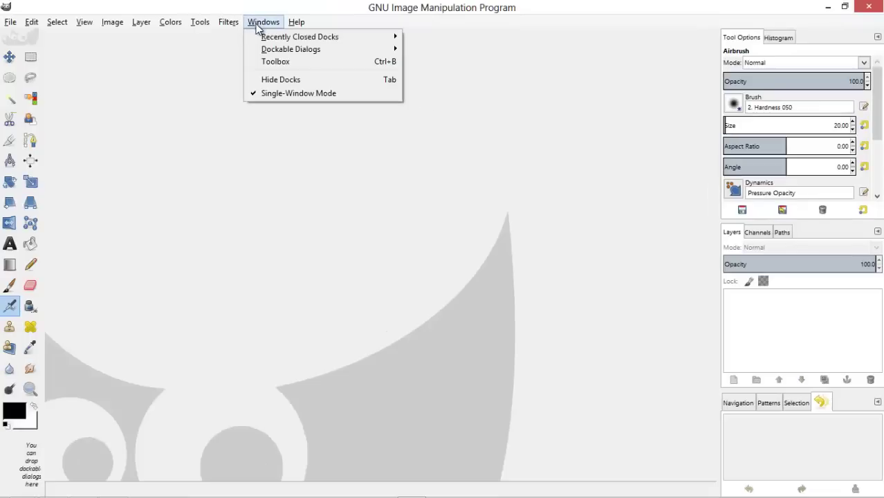
pyautogui.moveTo(276, 38)
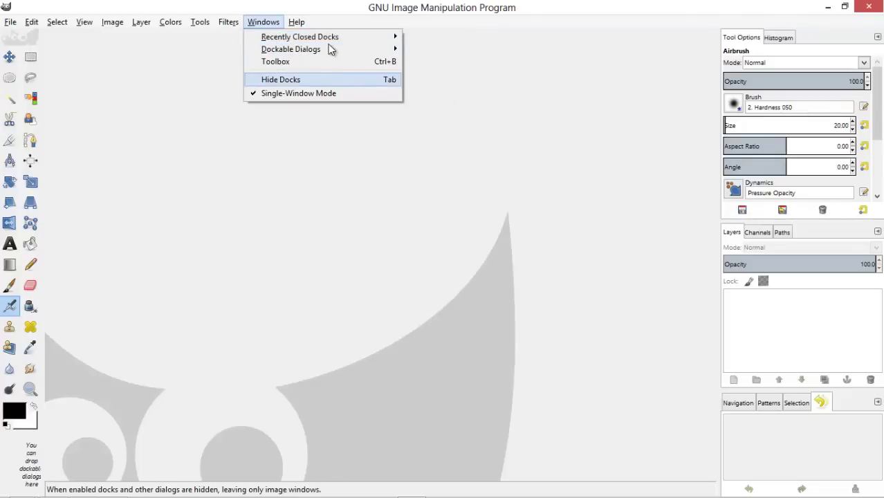
pyautogui.click(396, 7)
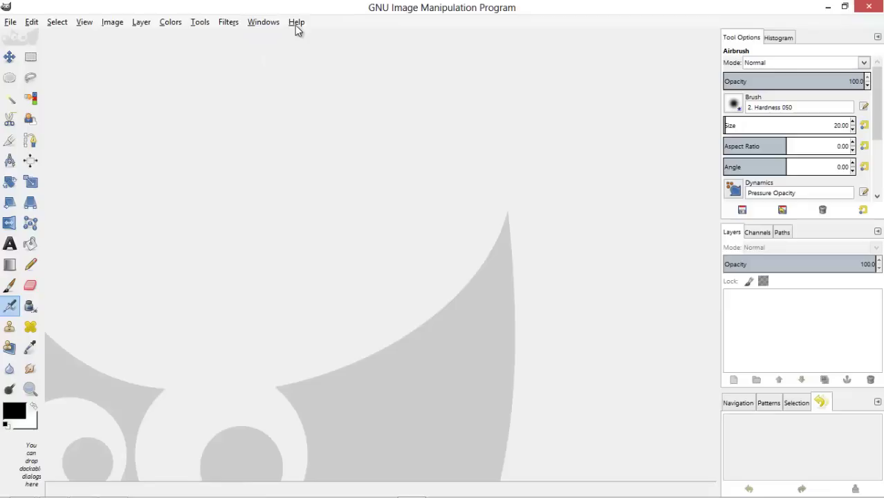
pyautogui.click(266, 26)
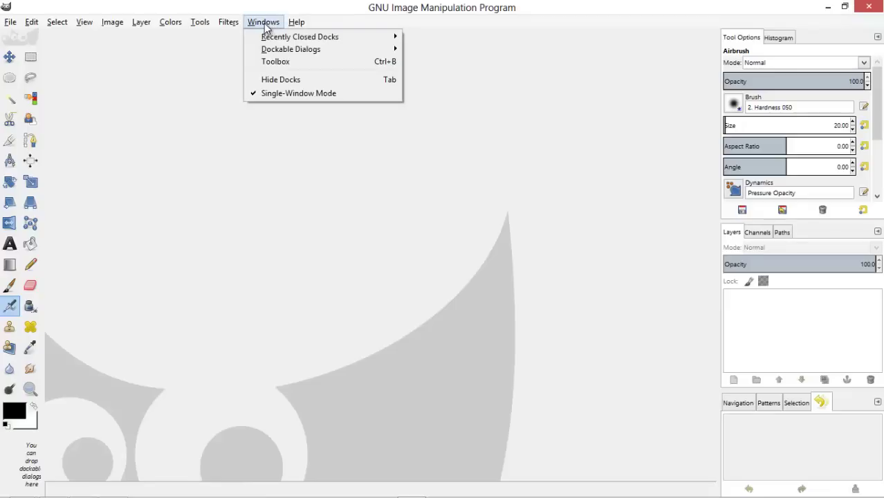
# Pick PsIcons under Preferences > Theme and confirm with OK
pyautogui.moveTo(40, 23)
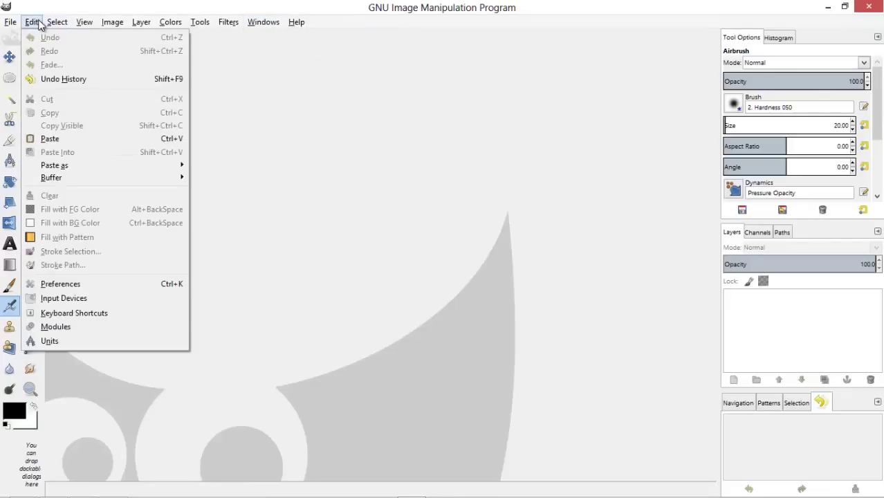
pyautogui.click(99, 284)
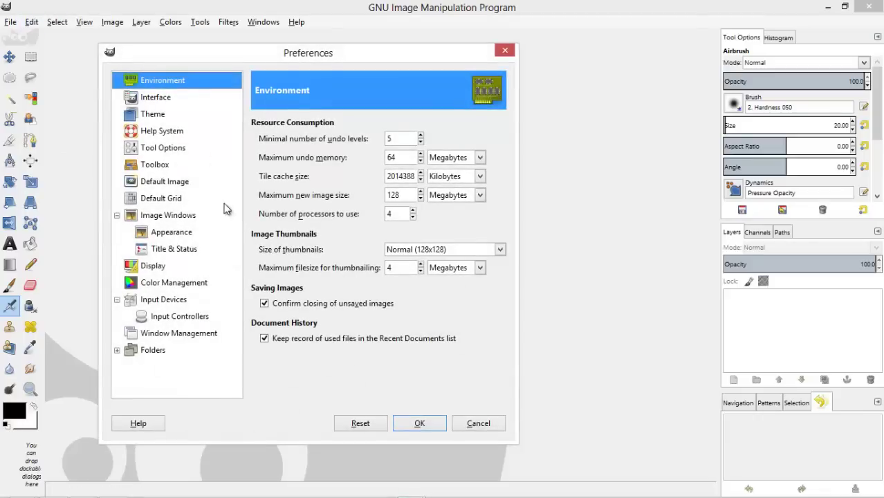
pyautogui.click(154, 114)
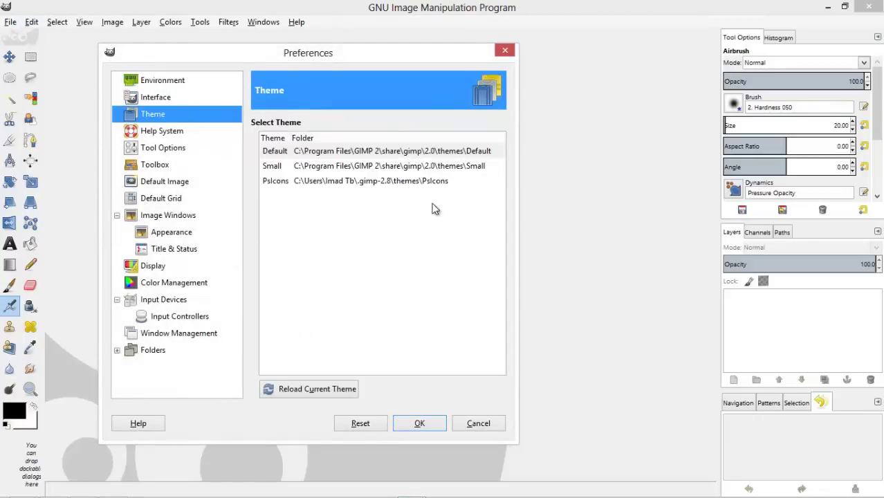
pyautogui.click(369, 182)
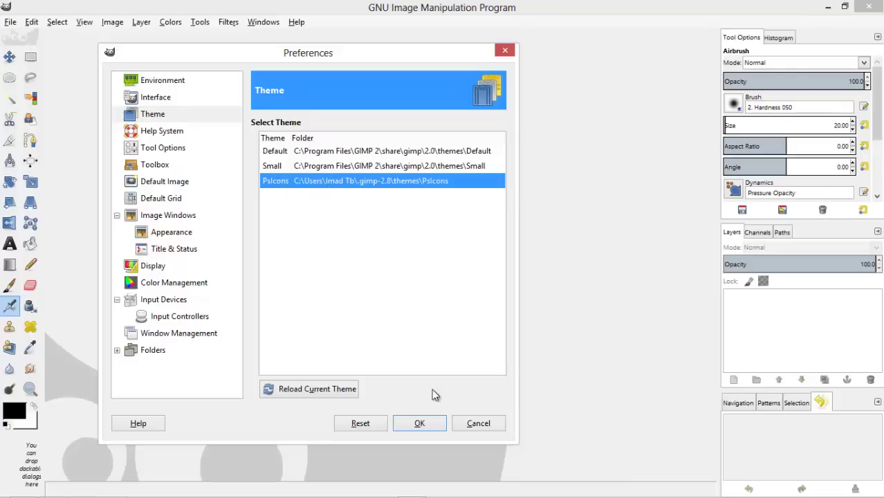
pyautogui.click(418, 424)
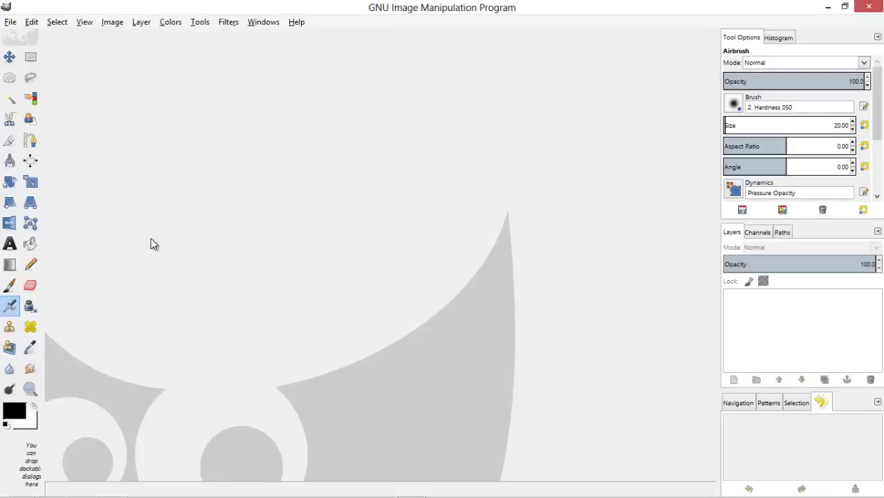
# Close GIMP so the new menurc shortcuts and PsIcons theme load on restart
pyautogui.click(876, 9)
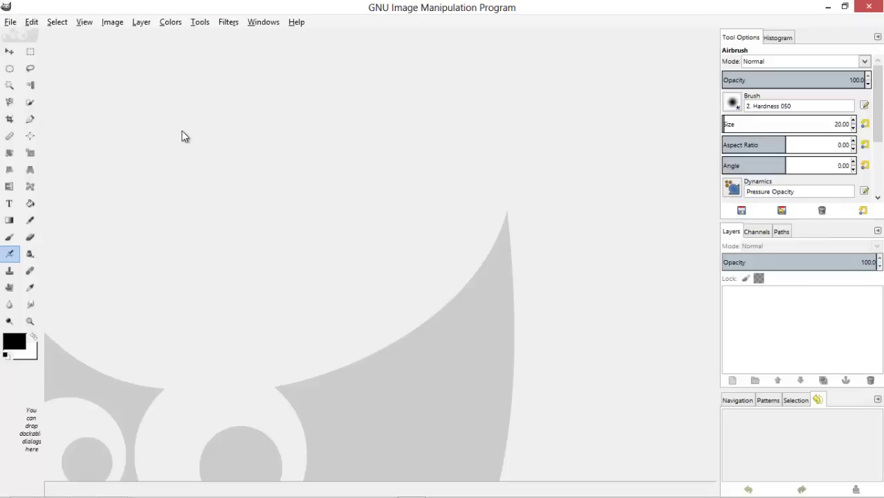
# Create a new 640x400 image and paint a black spiral near its centre
pyautogui.hotkey('ctrl', 'n')
pyautogui.click(119, 50)
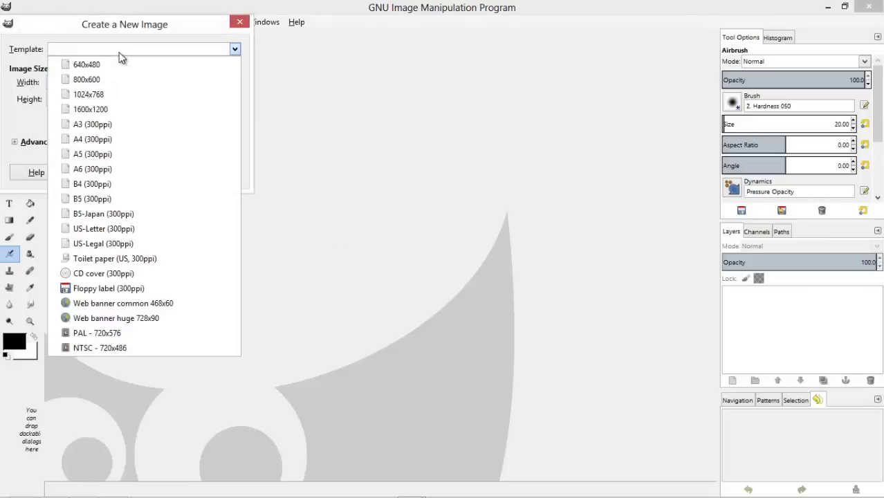
pyautogui.click(119, 48)
pyautogui.click(164, 179)
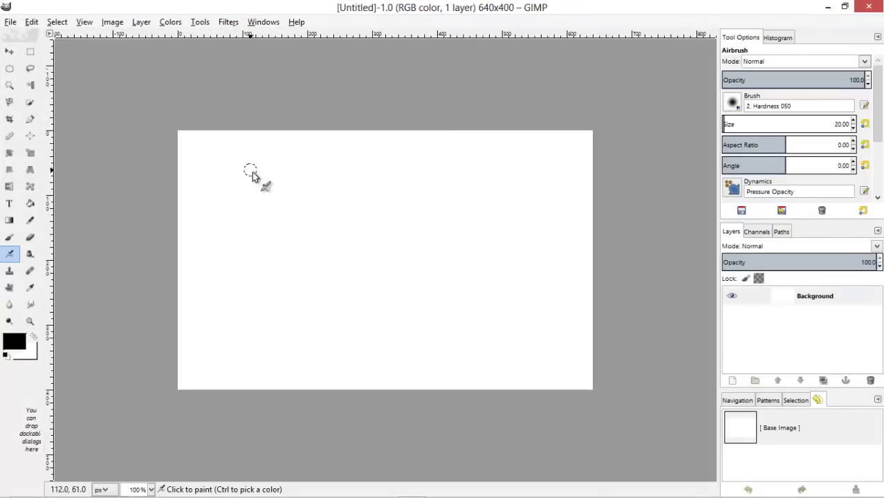
pyautogui.press('p')
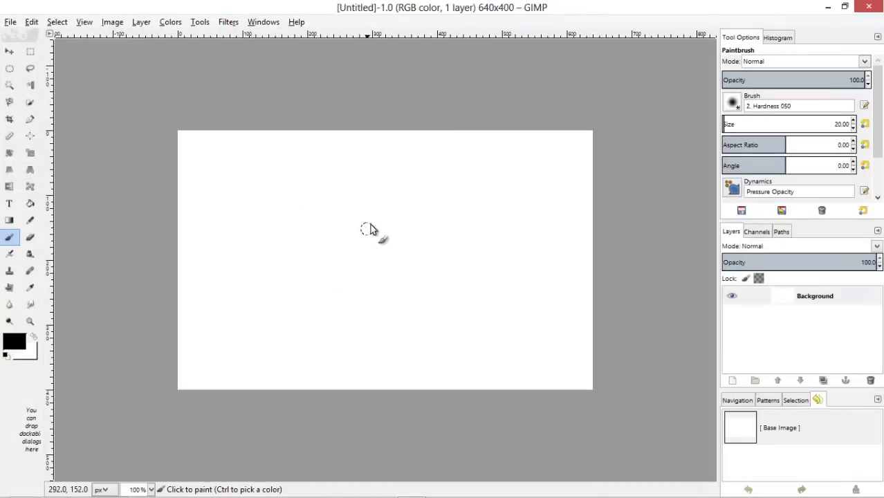
pyautogui.moveTo(340, 224)
pyautogui.mouseDown()
pyautogui.moveTo(407, 243)
pyautogui.moveTo(384, 276)
pyautogui.mouseUp()
# Add a text layer reading 'ghfghf', enlarge its size, and select all the text
pyautogui.press('t')
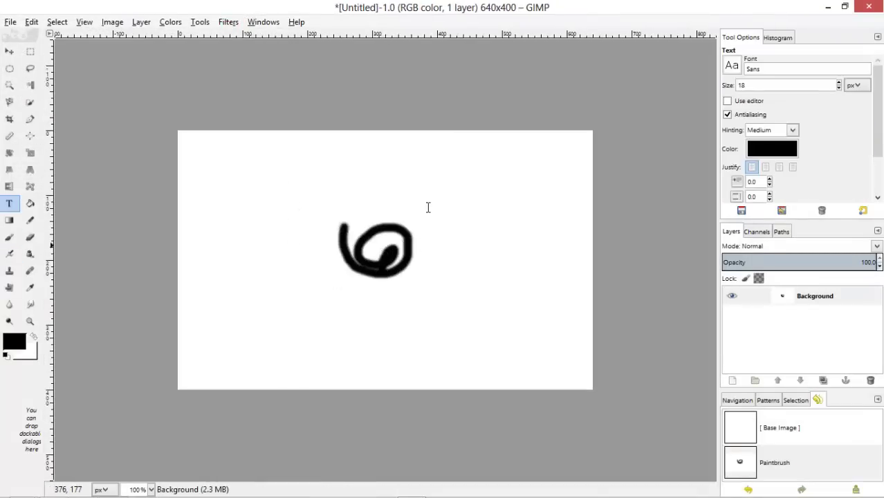
pyautogui.click(425, 197)
pyautogui.write('ghfghf')
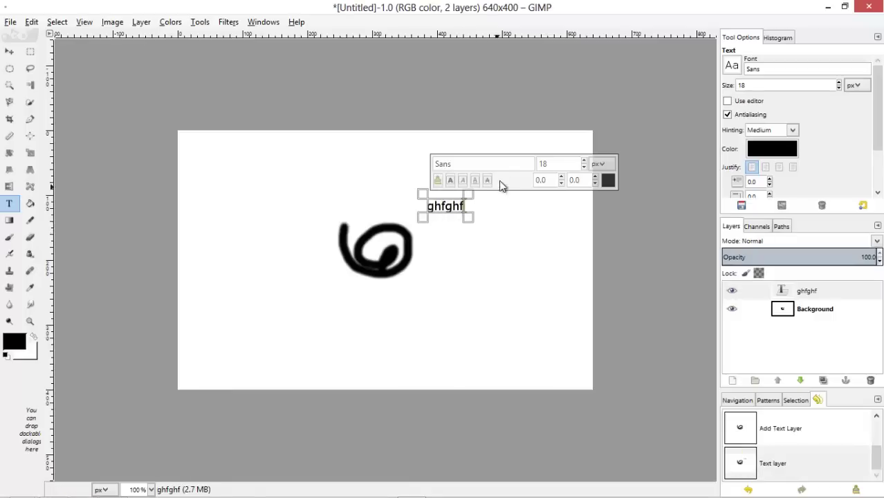
pyautogui.click(583, 161)
pyautogui.click(584, 161)
pyautogui.hotkey('ctrl', 'a')
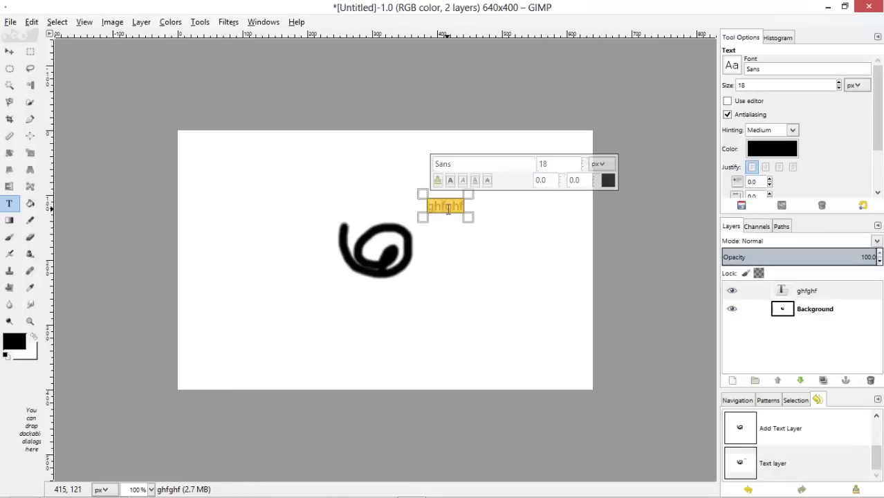
pyautogui.click(569, 227)
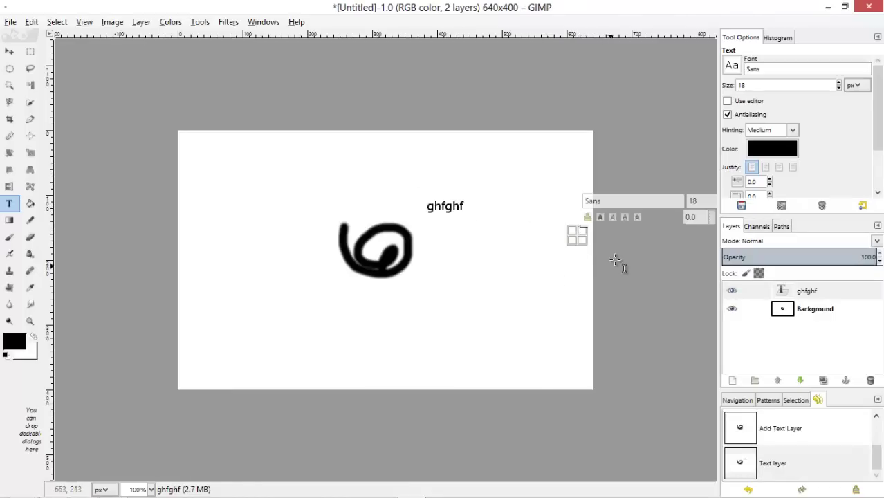